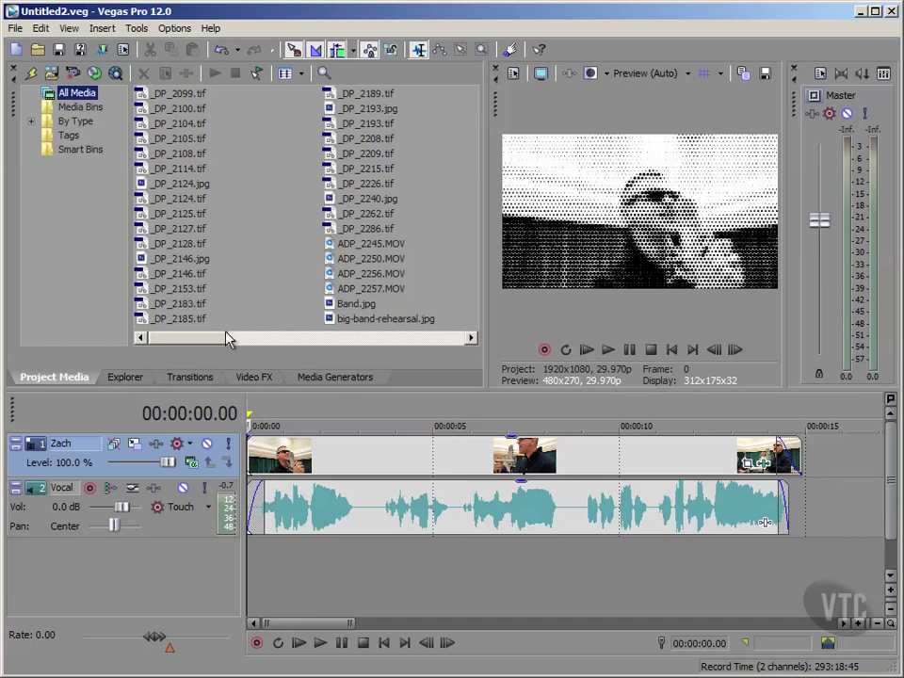
Step: Open the effects chain of the video event on the Zach track and disable its Newsprint effect
click(254, 378)
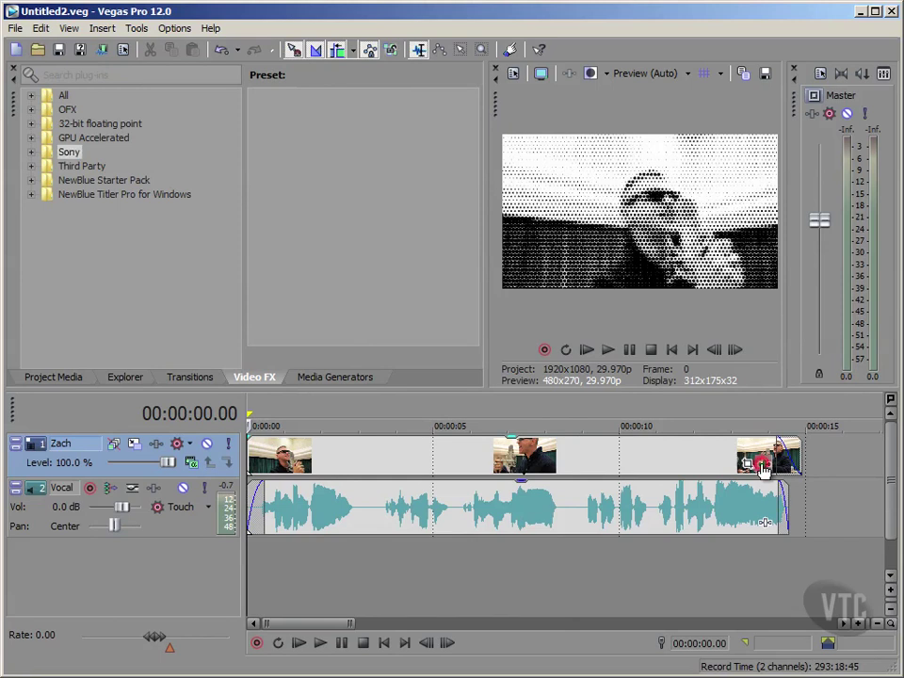
click(764, 464)
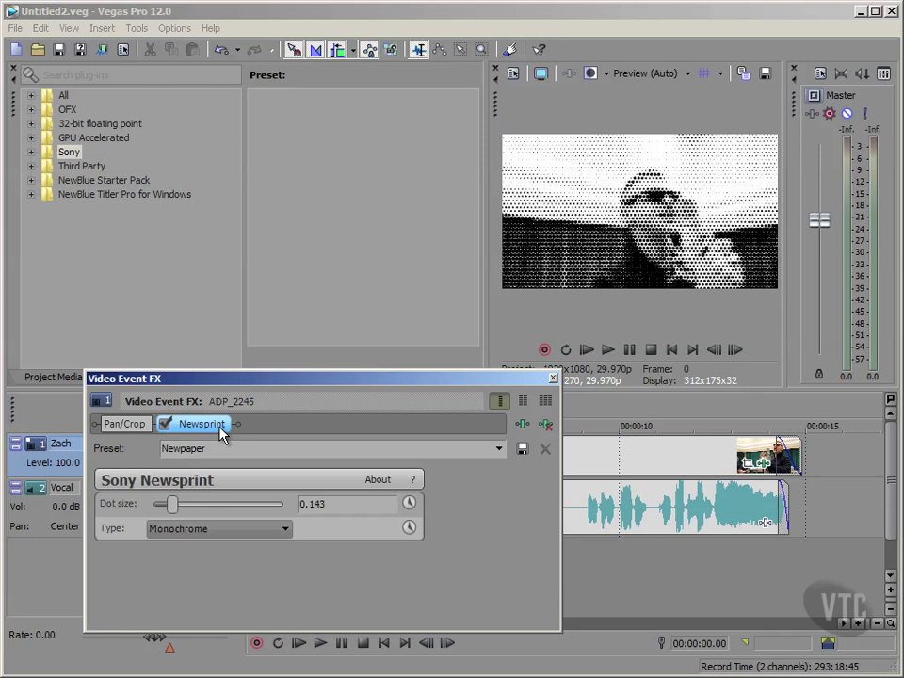
click(165, 425)
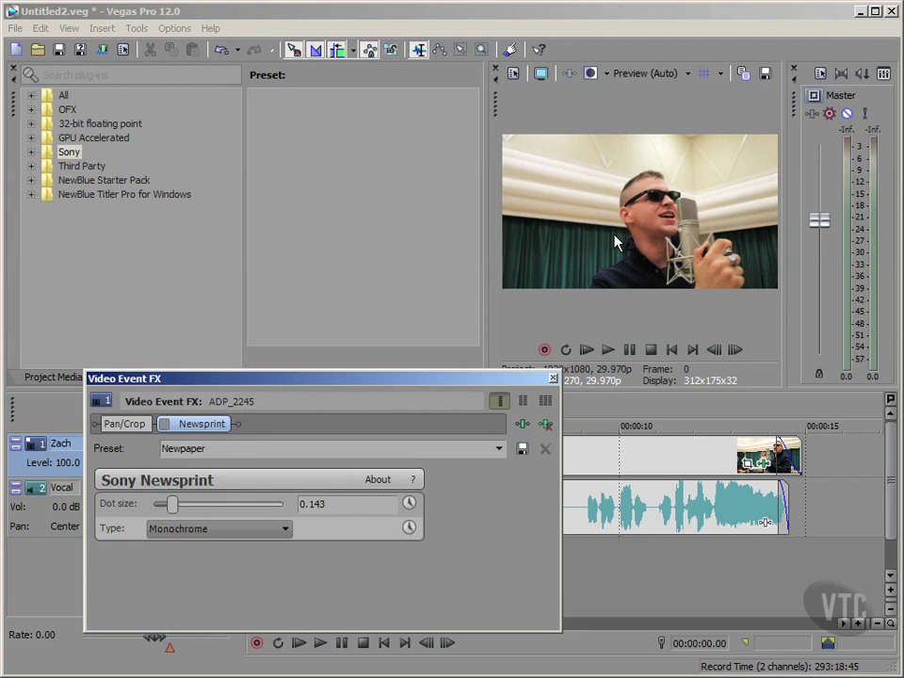
click(164, 426)
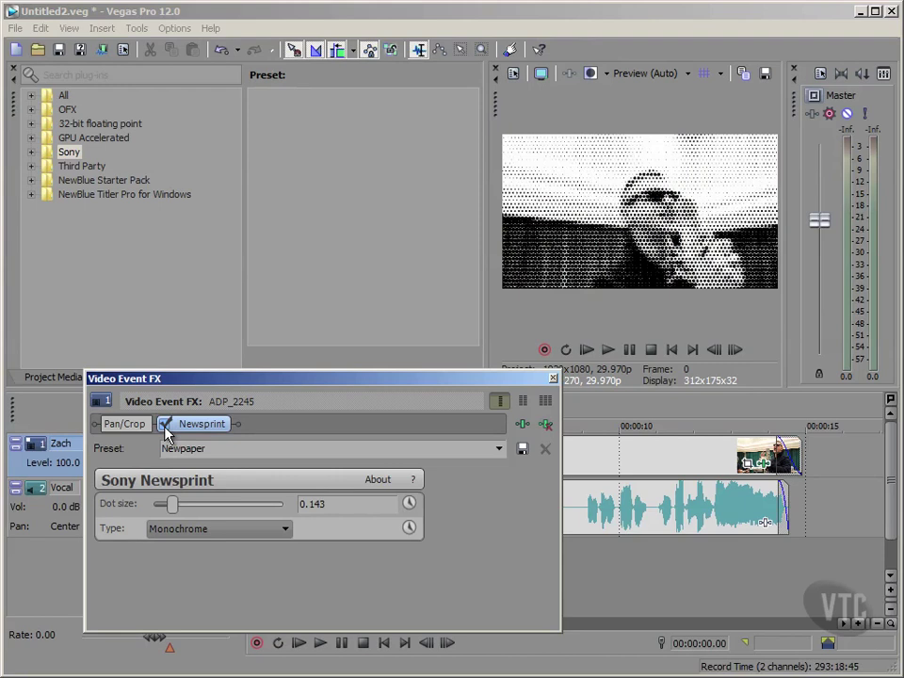
click(165, 426)
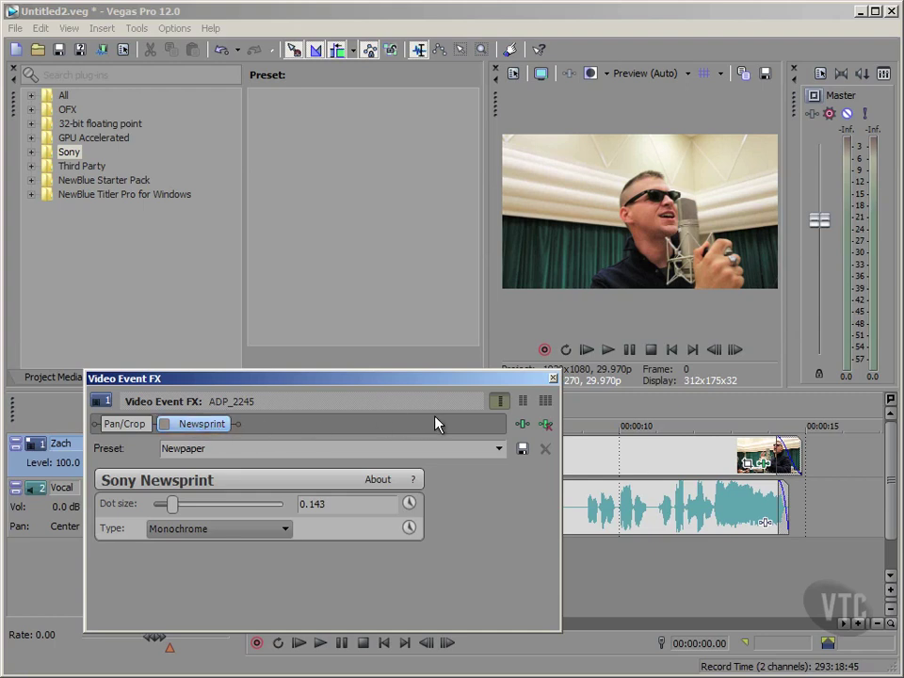
Step: Add the Sony Mirror effect from the Sony Creative folder to the video event's effects chain
click(522, 424)
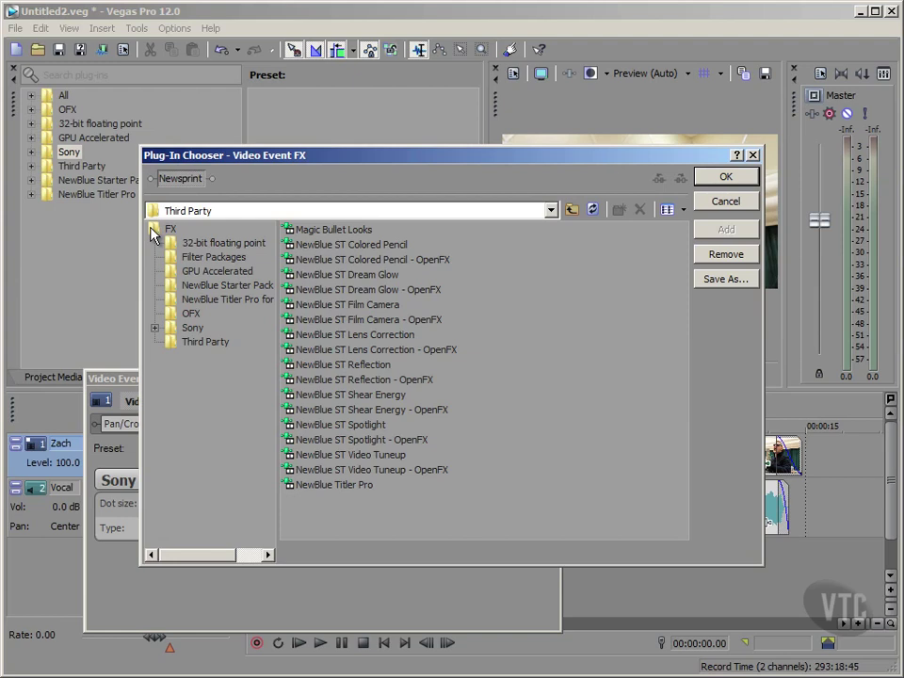
click(572, 209)
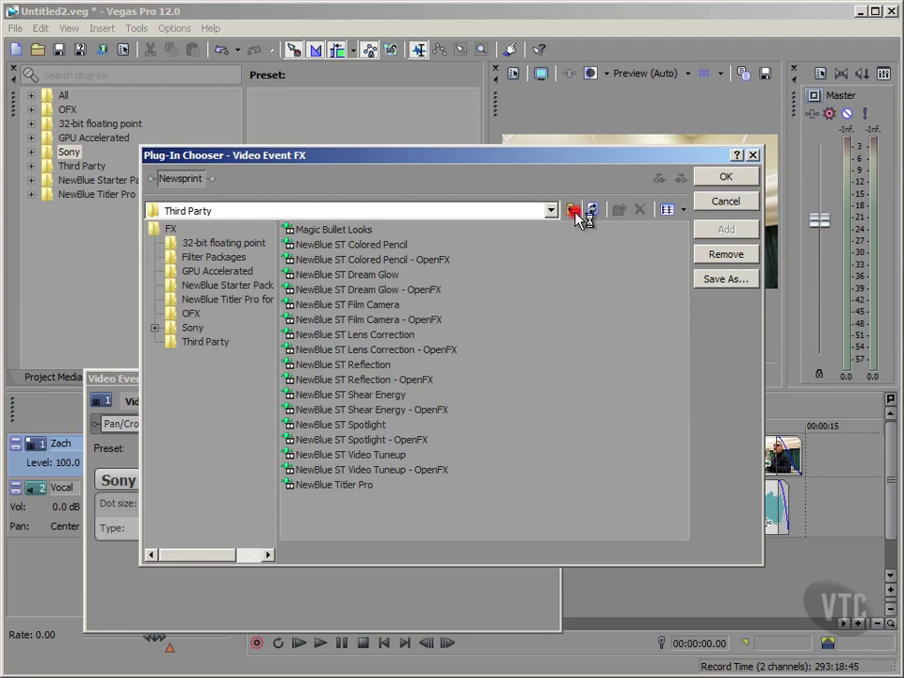
click(168, 230)
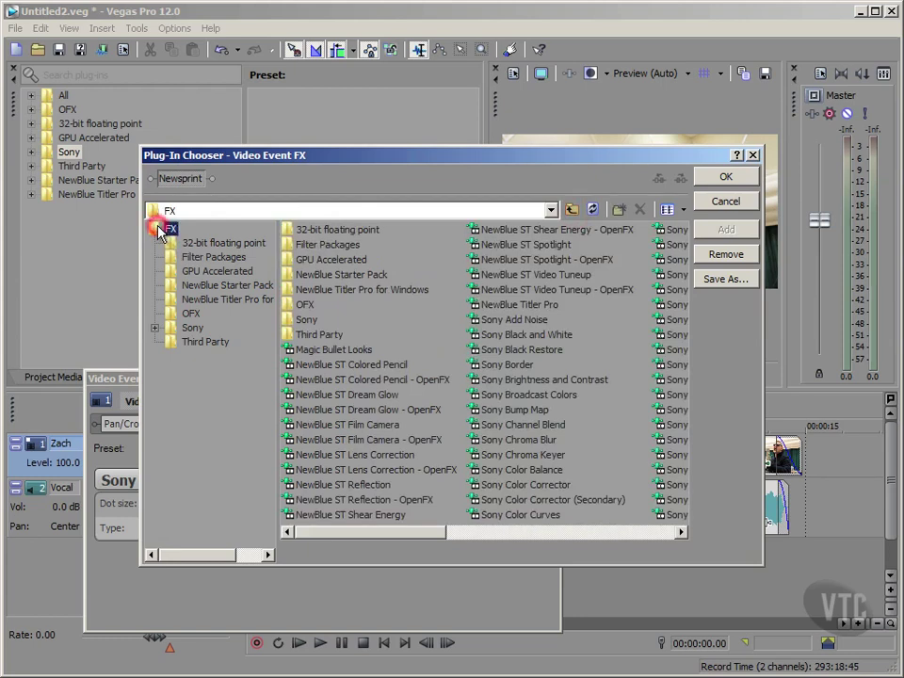
click(152, 329)
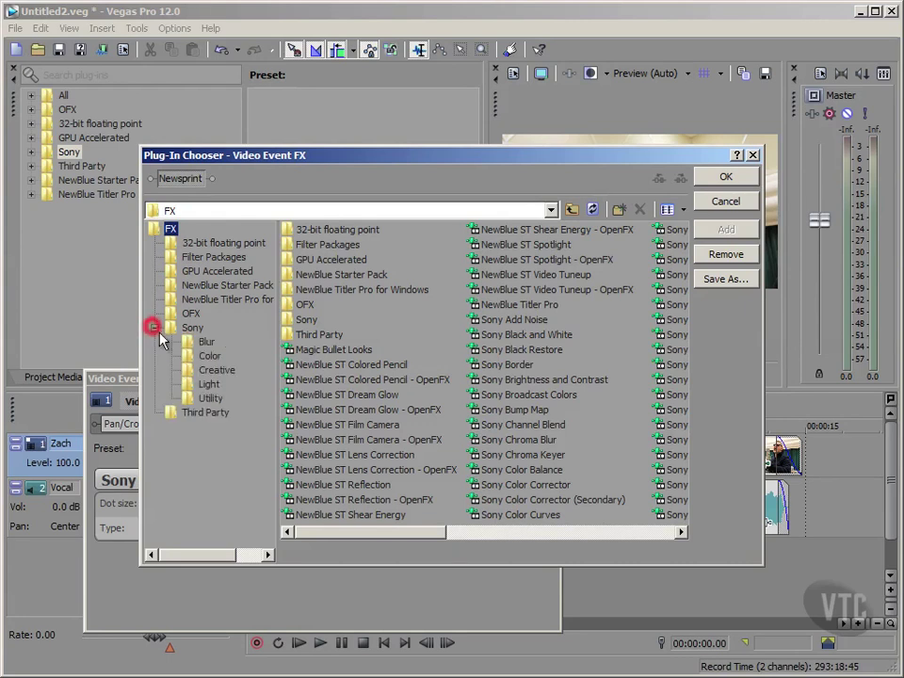
click(196, 372)
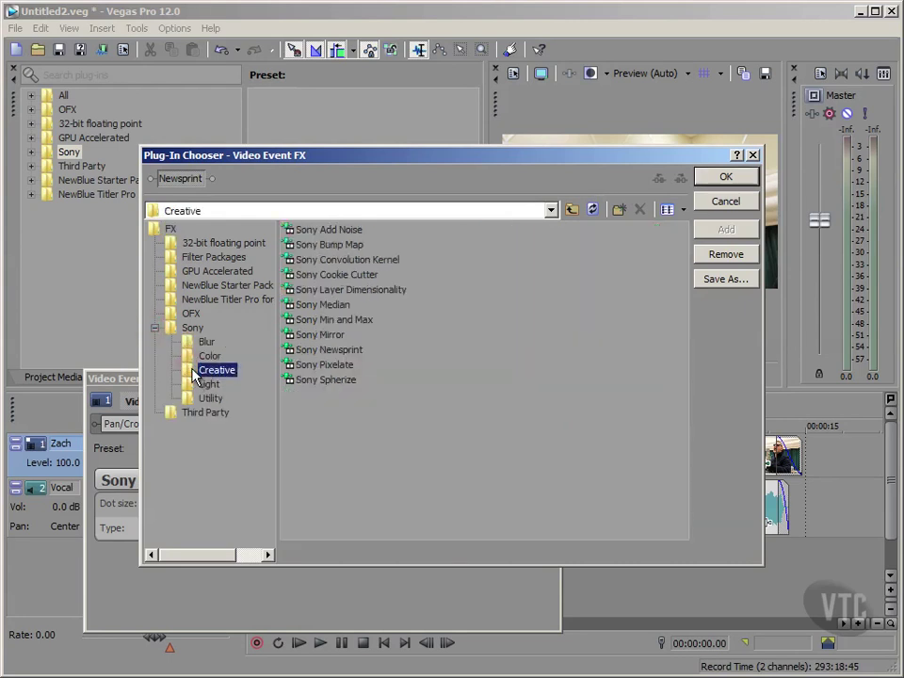
click(335, 341)
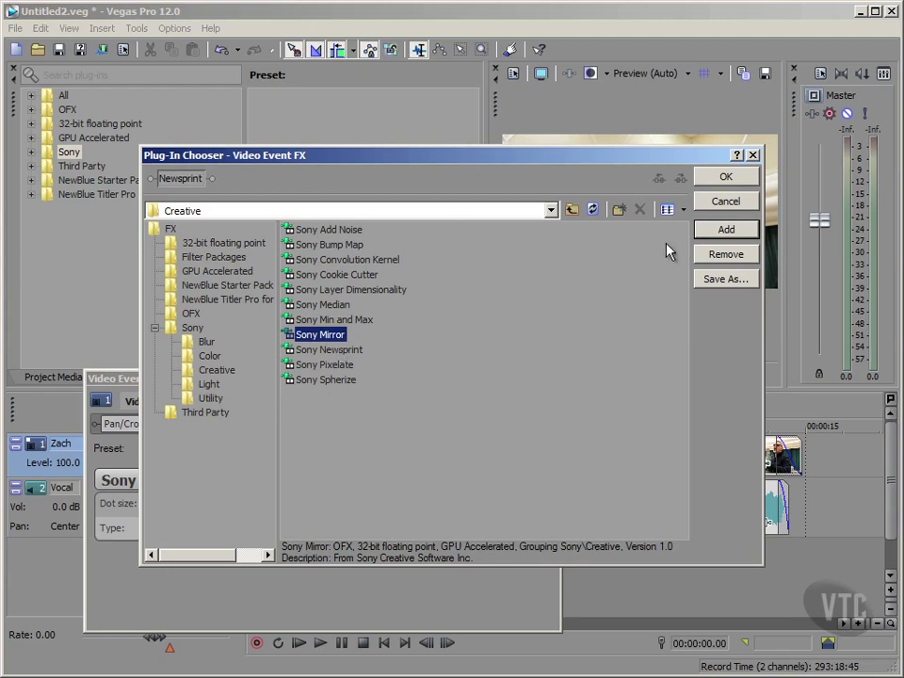
click(716, 230)
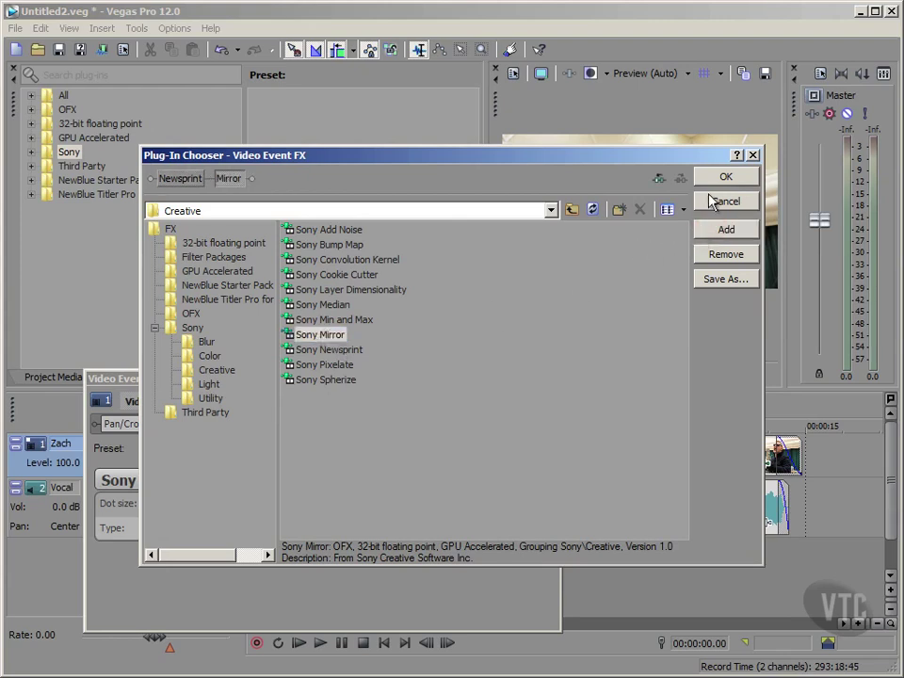
click(722, 178)
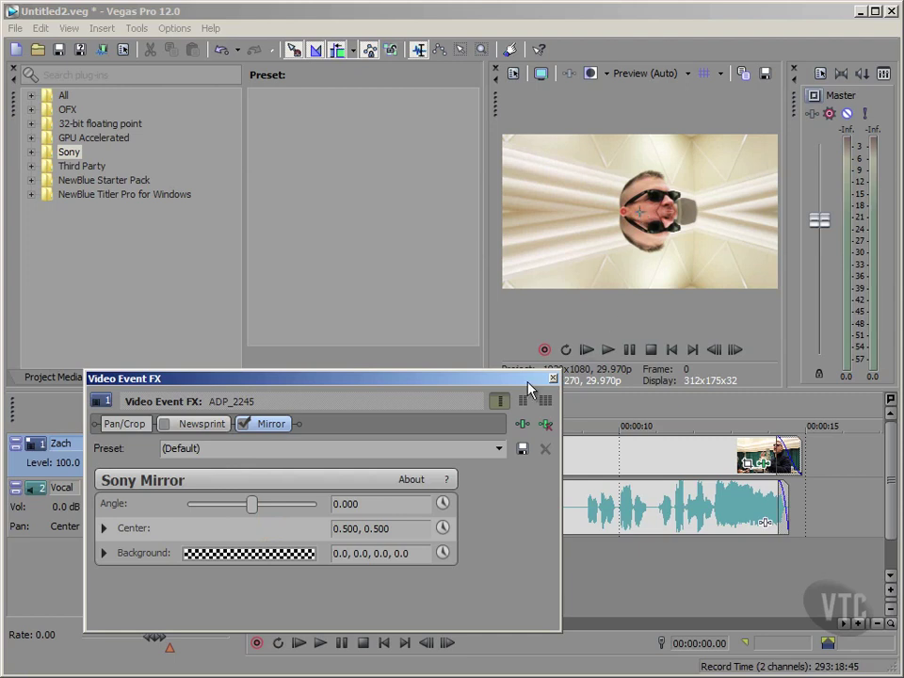
Step: Move the effect settings window off the timeline and preview the mirrored event at about 5, 10 and 13 seconds
drag(524, 379, 535, 181)
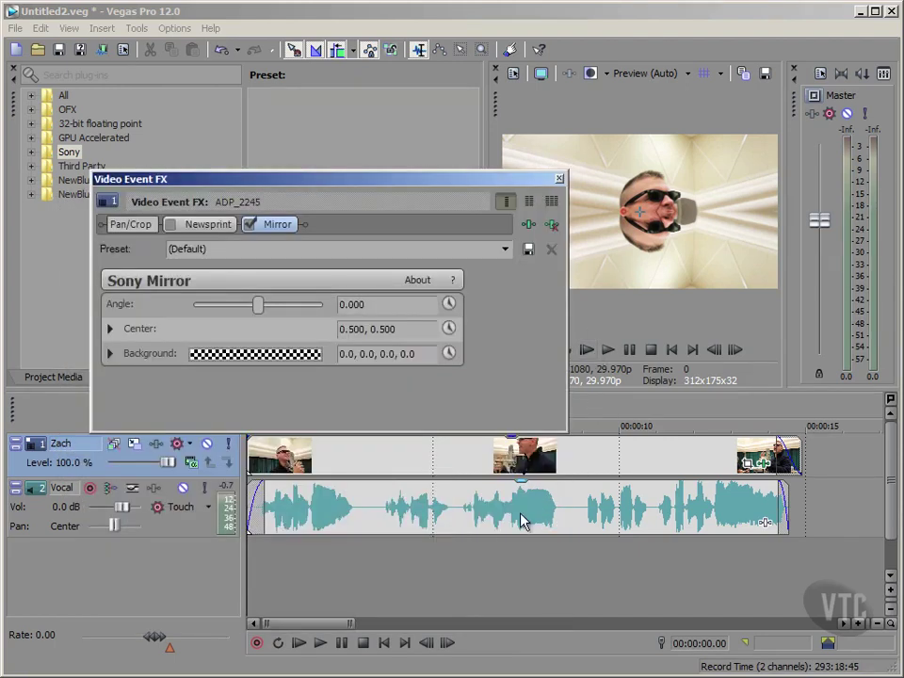
click(448, 569)
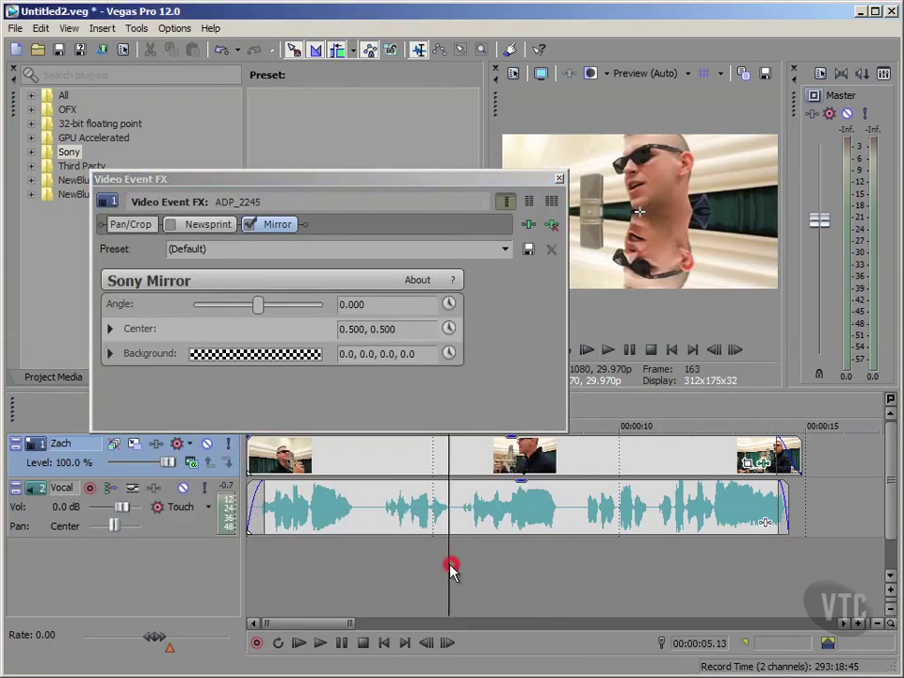
click(619, 564)
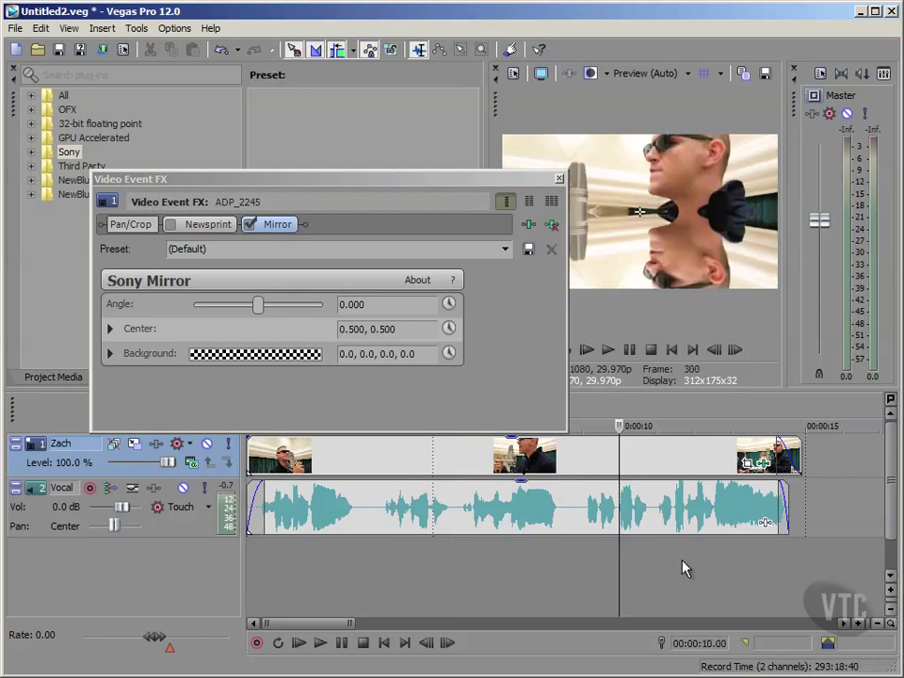
click(724, 560)
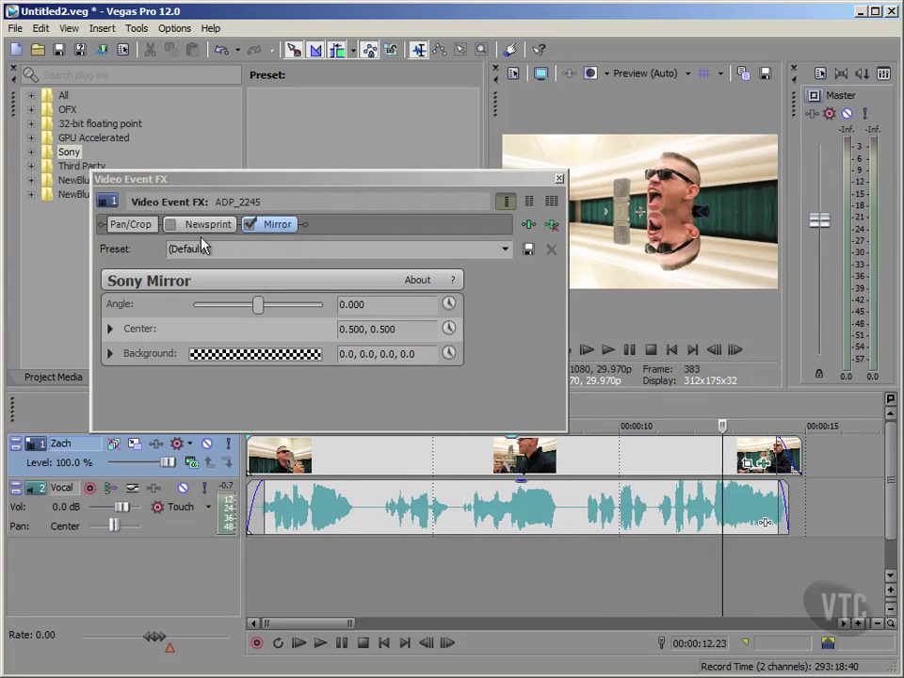
Step: Re-enable the Newsprint effect and move it after Mirror in the video event's effects chain
click(169, 224)
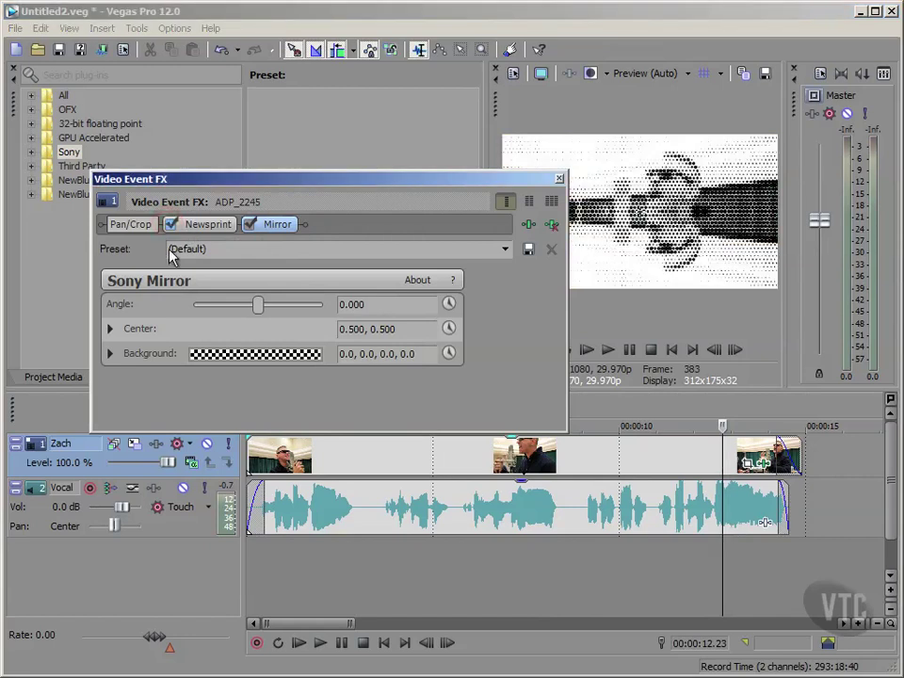
click(476, 560)
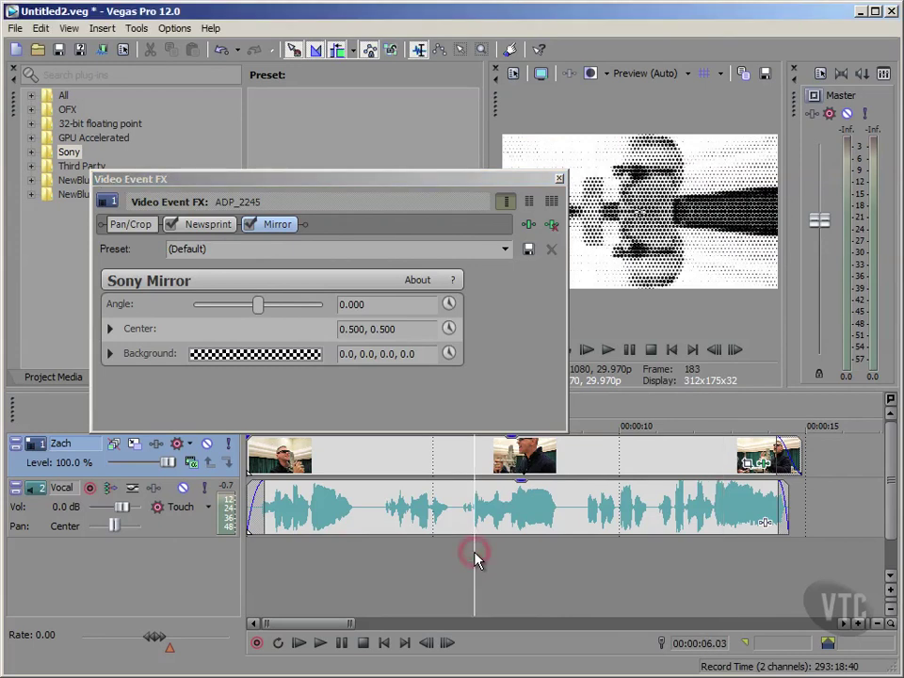
click(587, 574)
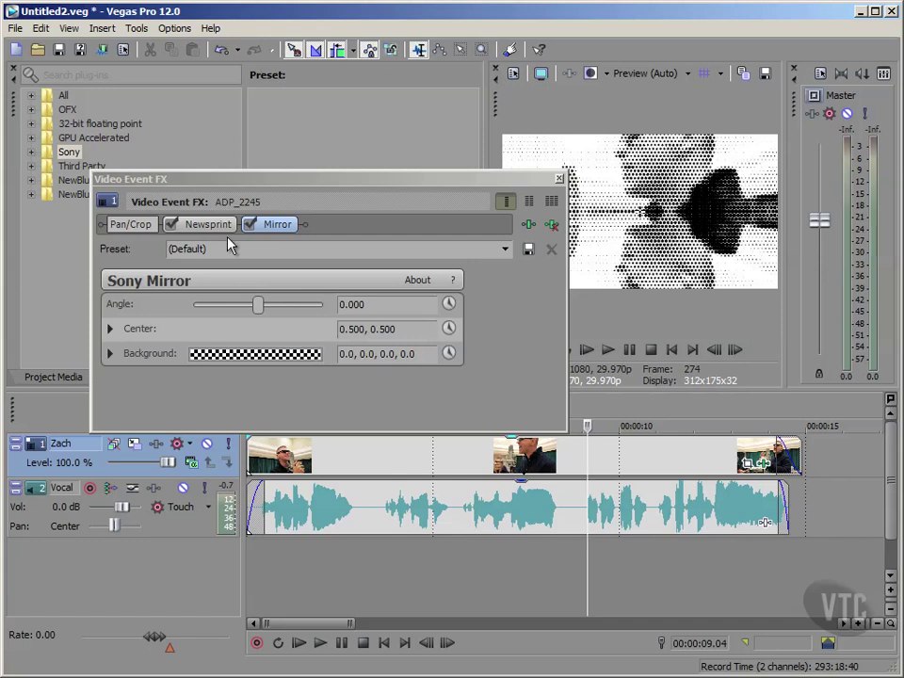
click(200, 231)
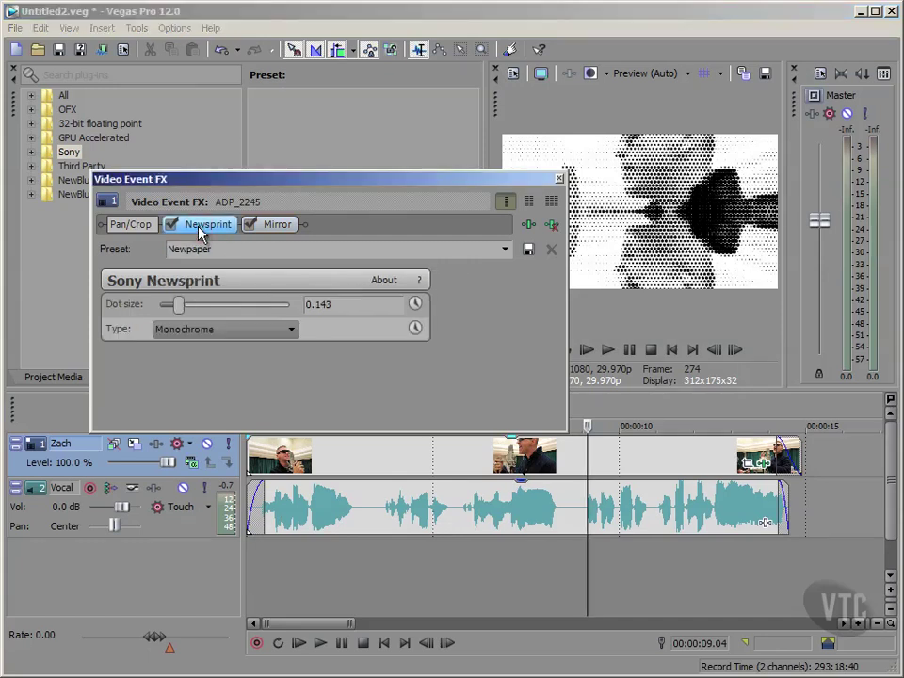
drag(264, 239, 329, 229)
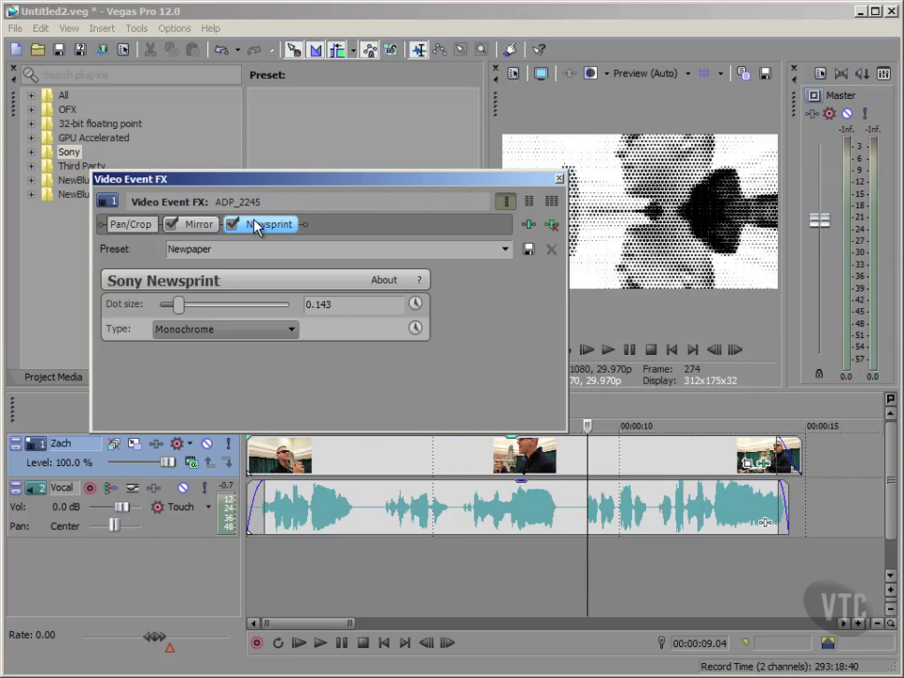
Step: Try a Mirror angle of about 1.224 with the center controls expanded, and set the angle back to 0
click(196, 226)
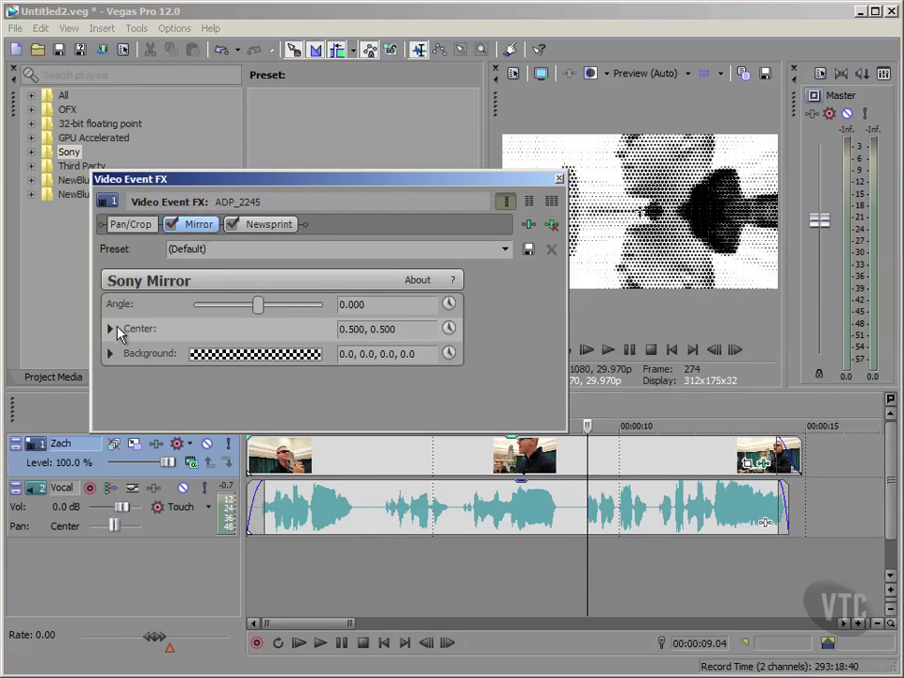
click(112, 330)
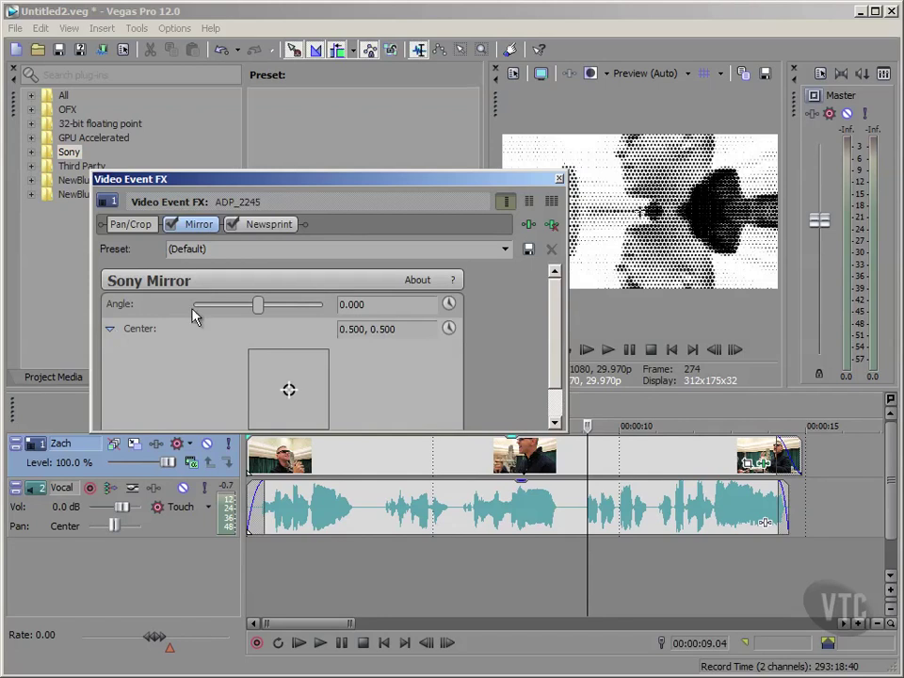
drag(255, 305, 258, 313)
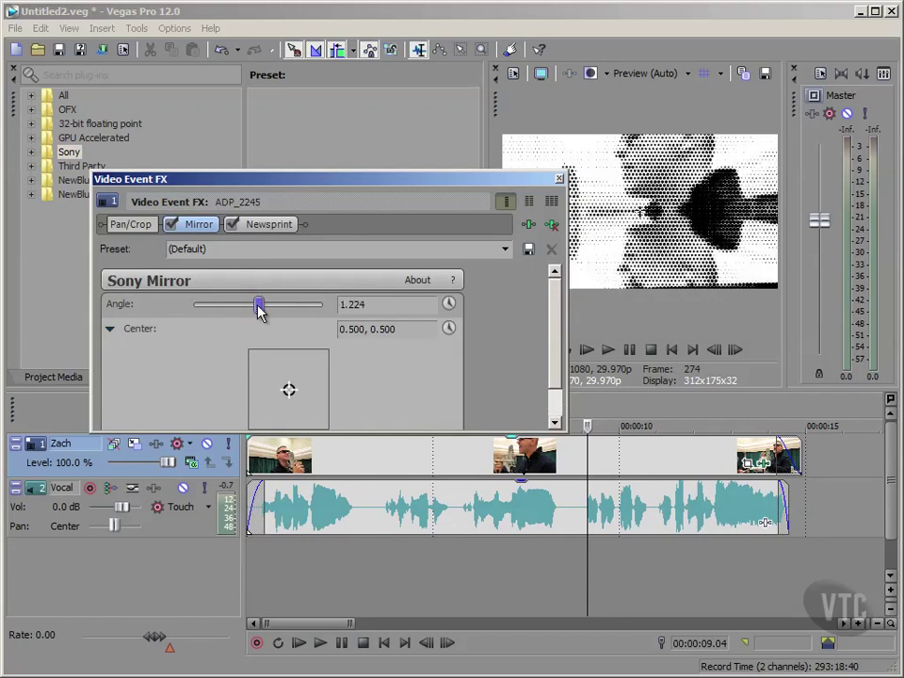
click(377, 304)
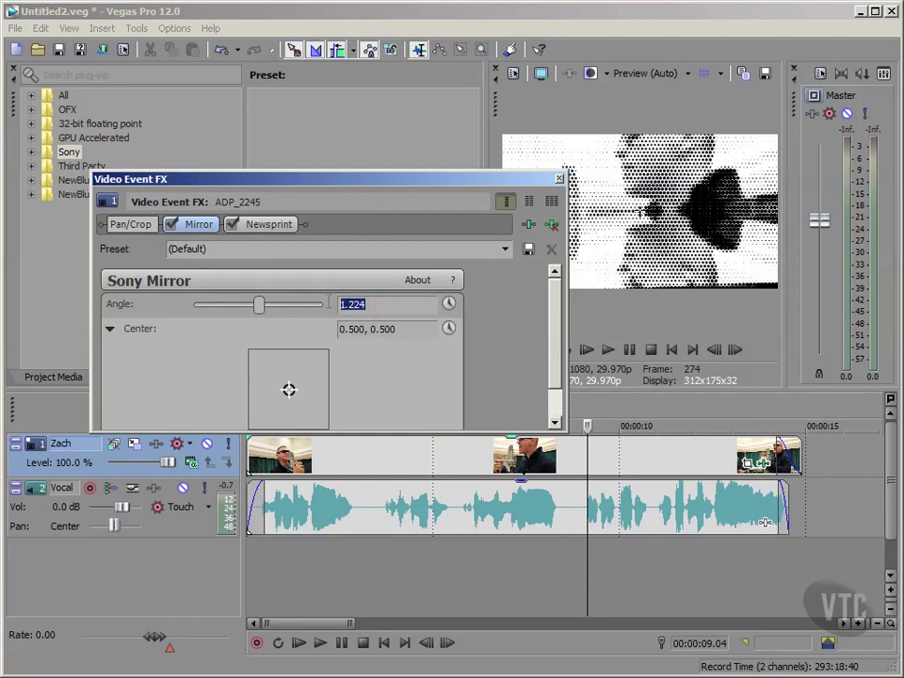
text(0)
click(355, 359)
click(110, 329)
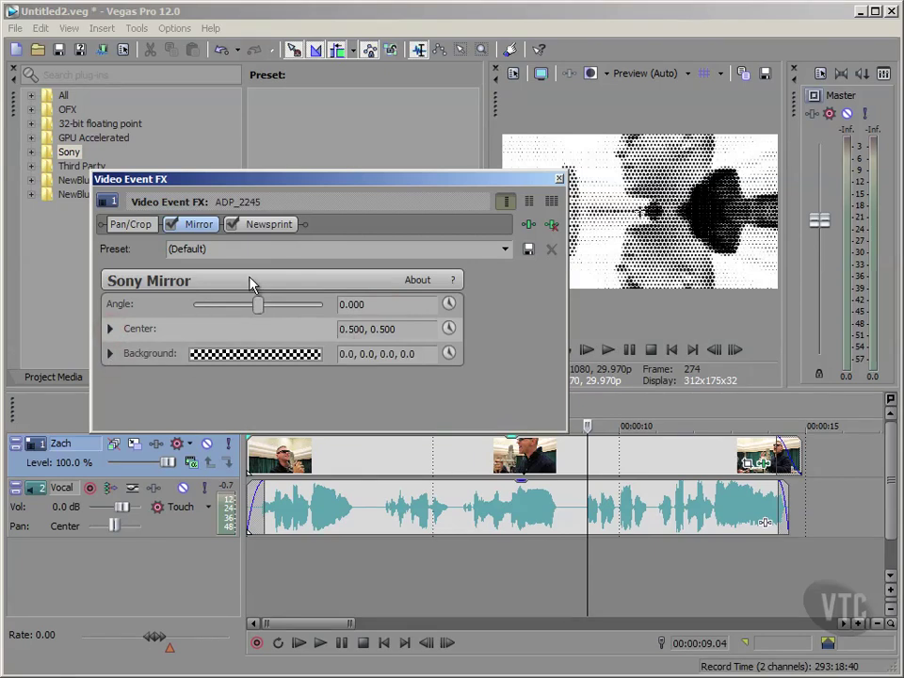
Step: Add the NewBlue ST Colored Pencil - OpenFX effect from the NewBlue Starter Pack folder to the event's effects chain
click(273, 225)
click(529, 226)
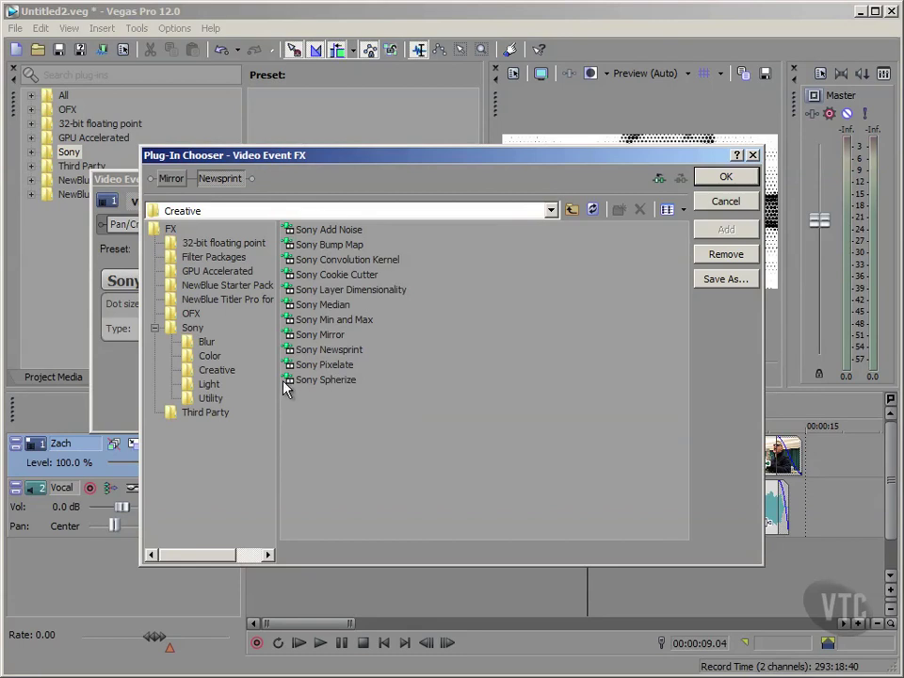
click(154, 327)
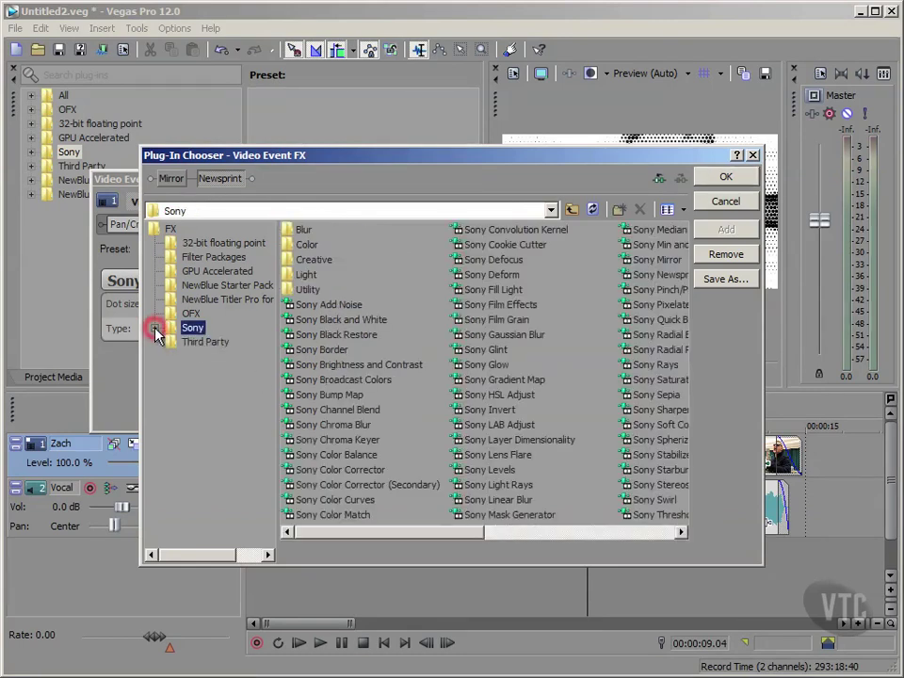
click(184, 285)
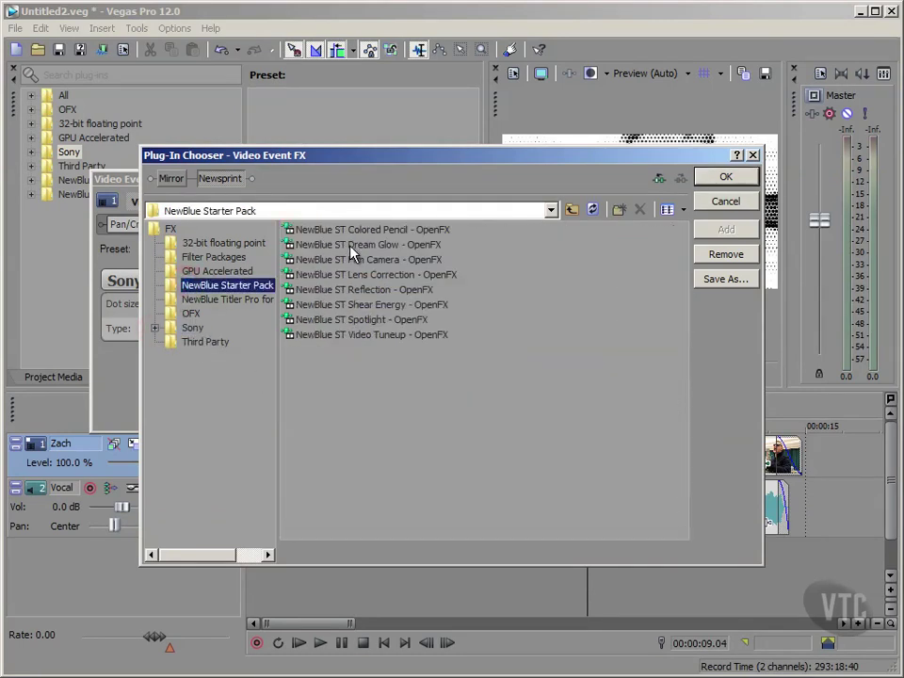
click(373, 231)
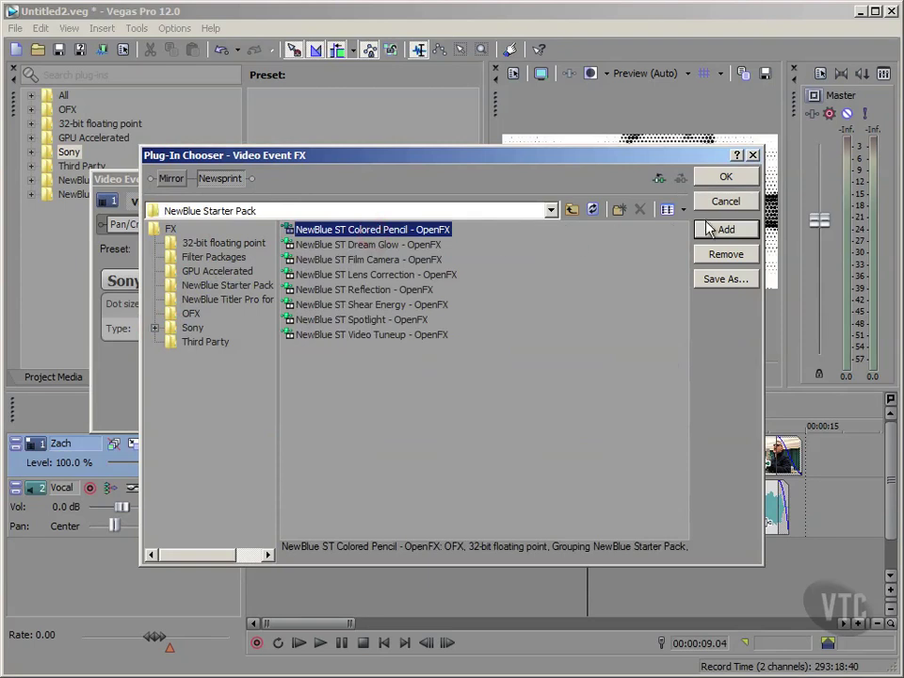
click(712, 229)
click(722, 178)
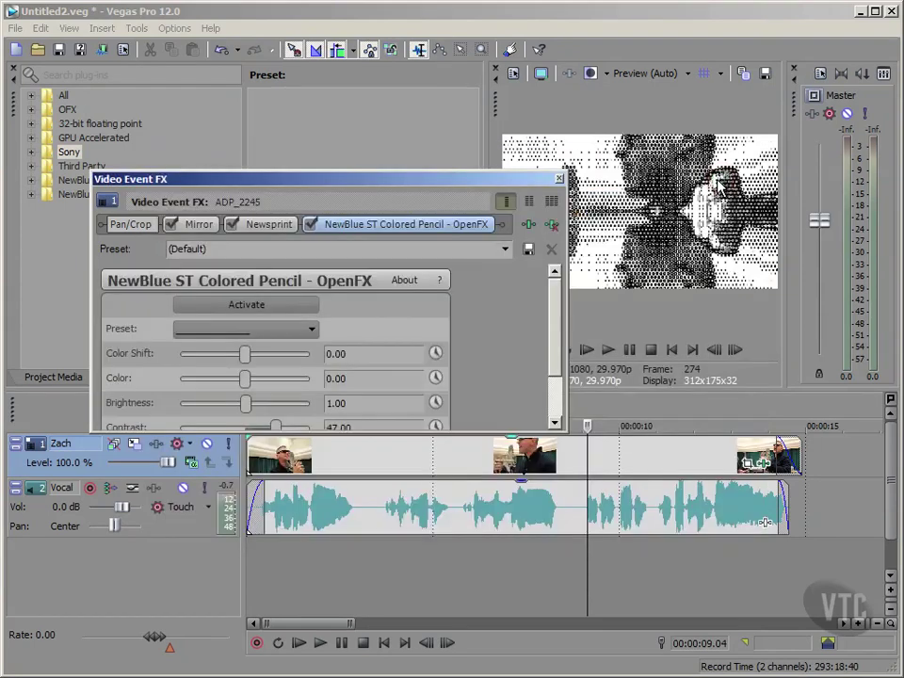
Step: Disable the Newsprint and Mirror effects, leaving only Colored Pencil active, and close the event's effects window
click(373, 225)
click(232, 225)
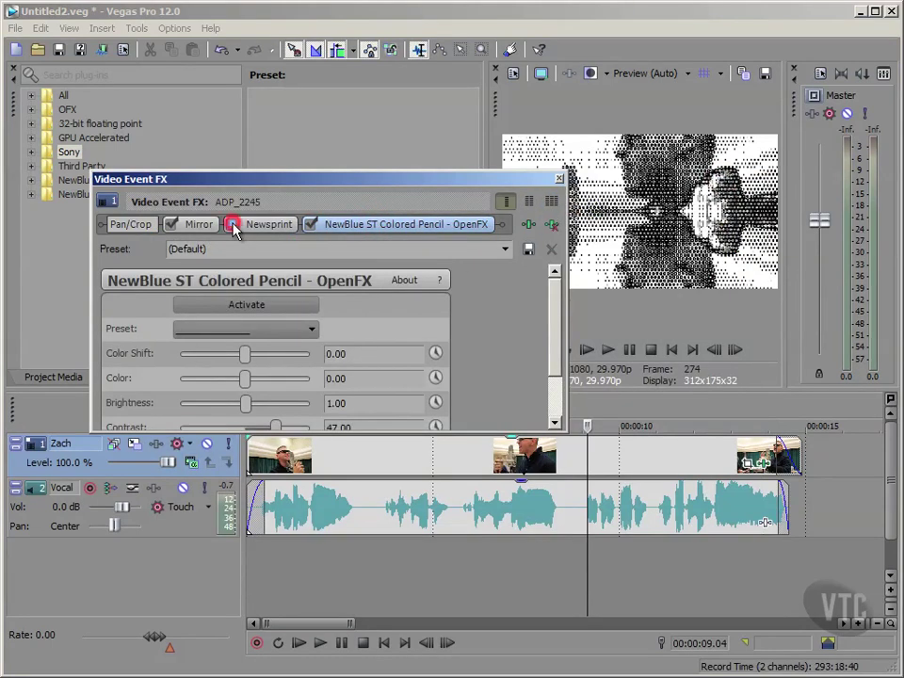
click(172, 225)
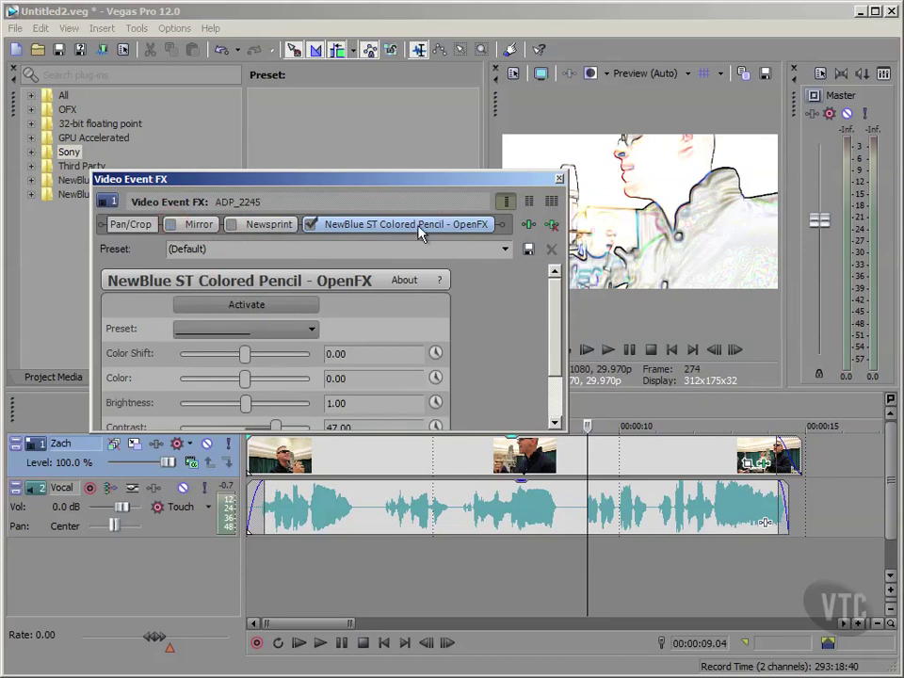
click(559, 178)
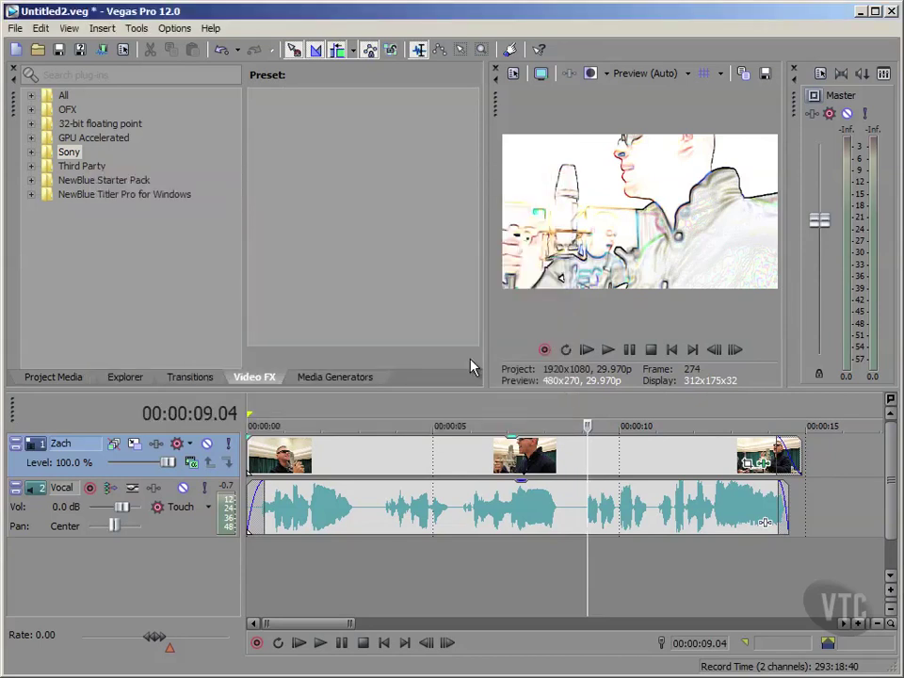
Step: Preview the Colored Pencil look at several points along the timeline and return the cursor to the project start
click(674, 351)
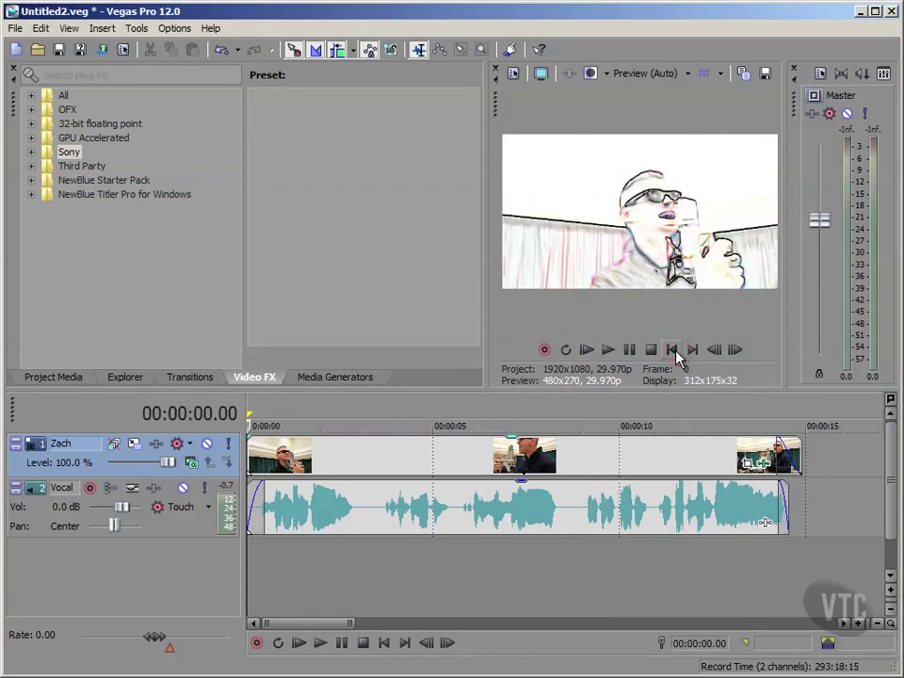
click(406, 559)
click(575, 574)
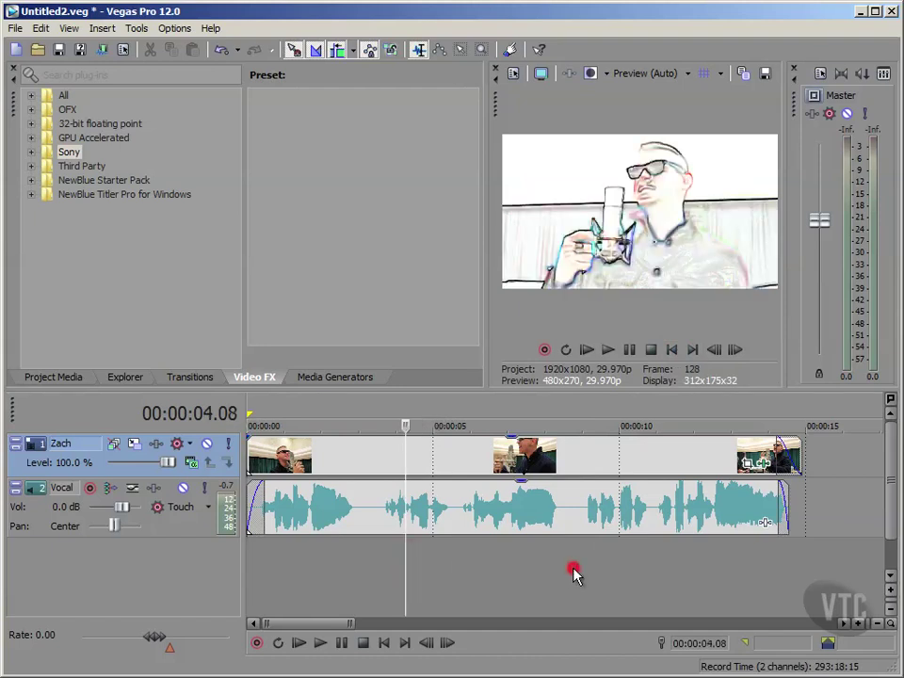
click(712, 588)
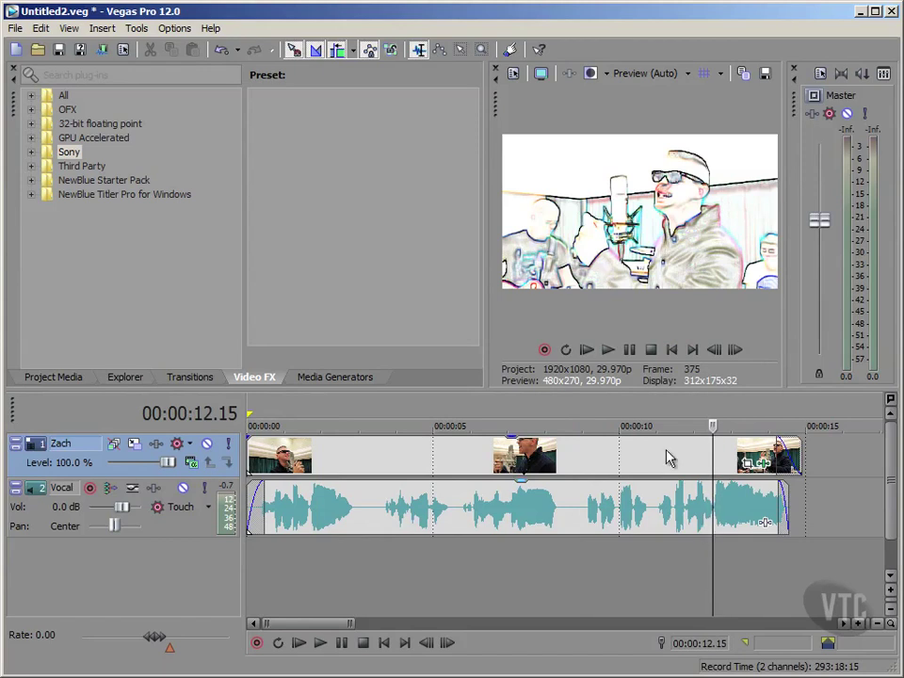
click(671, 349)
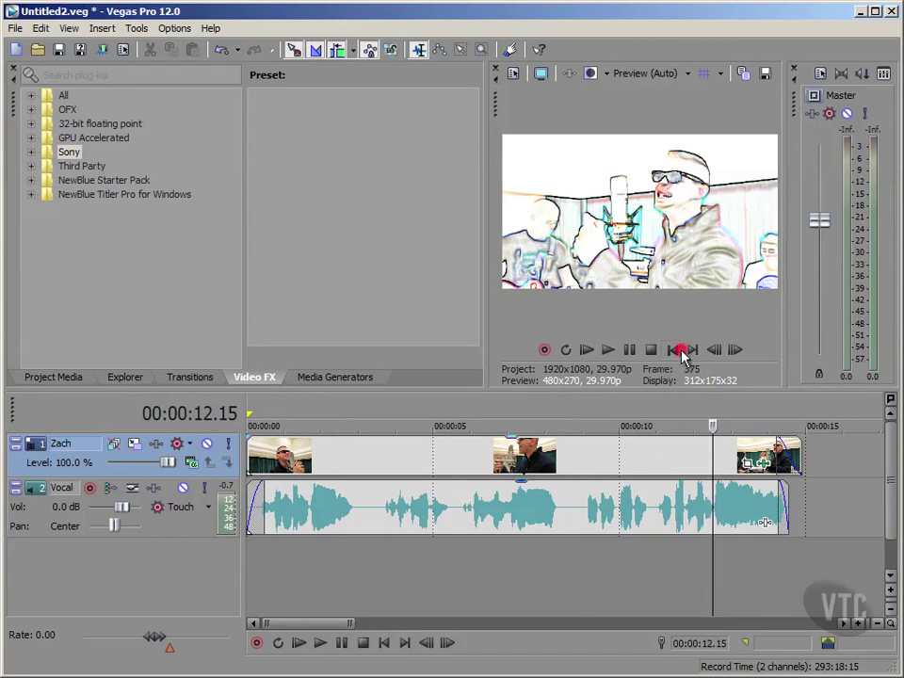
click(173, 269)
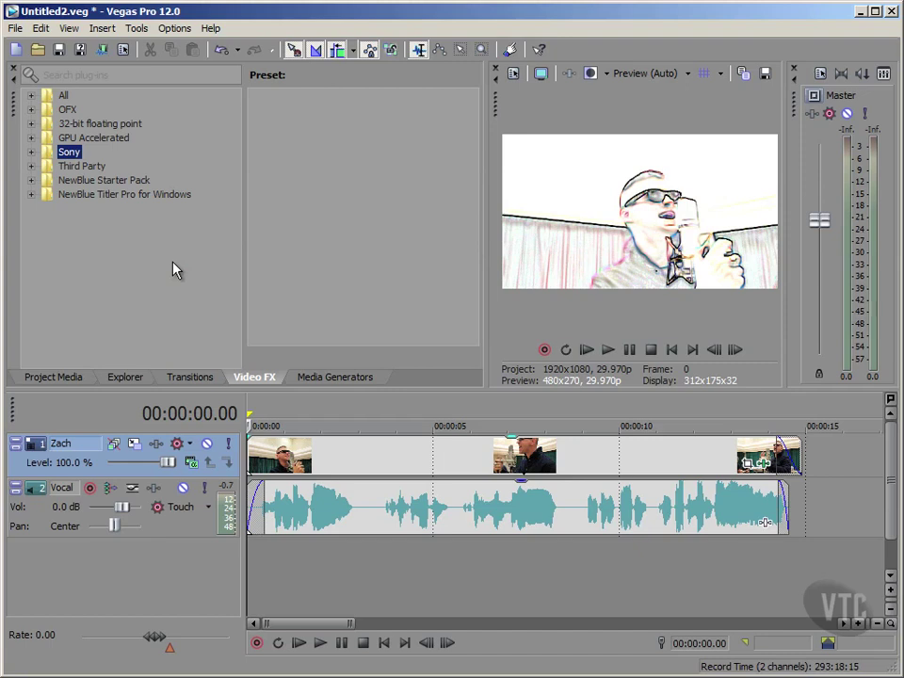